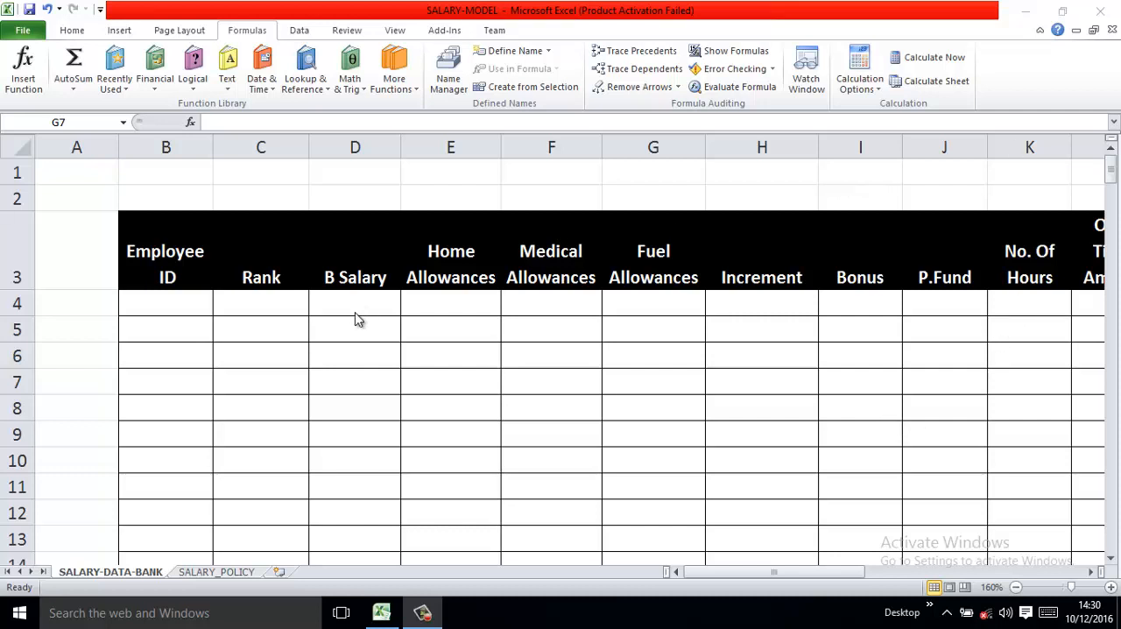
- On the SALARY_POLICY sheet, name the Late Coming Deduction data range W4:X9 LATE_DEDUCTION
left_click(248, 574)
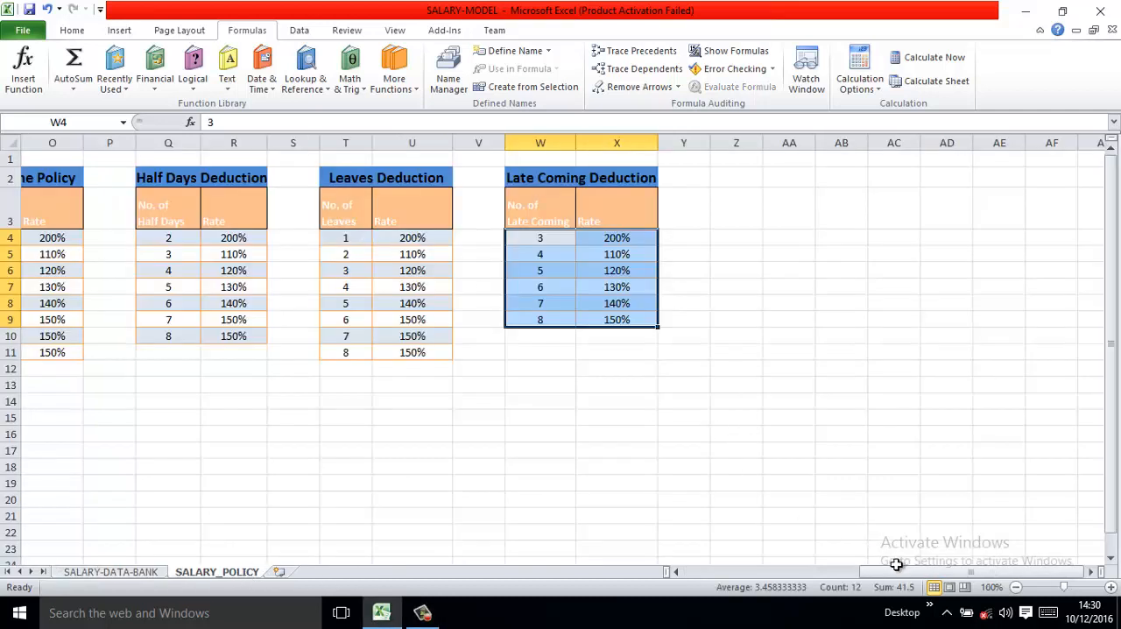
left_click(646, 385)
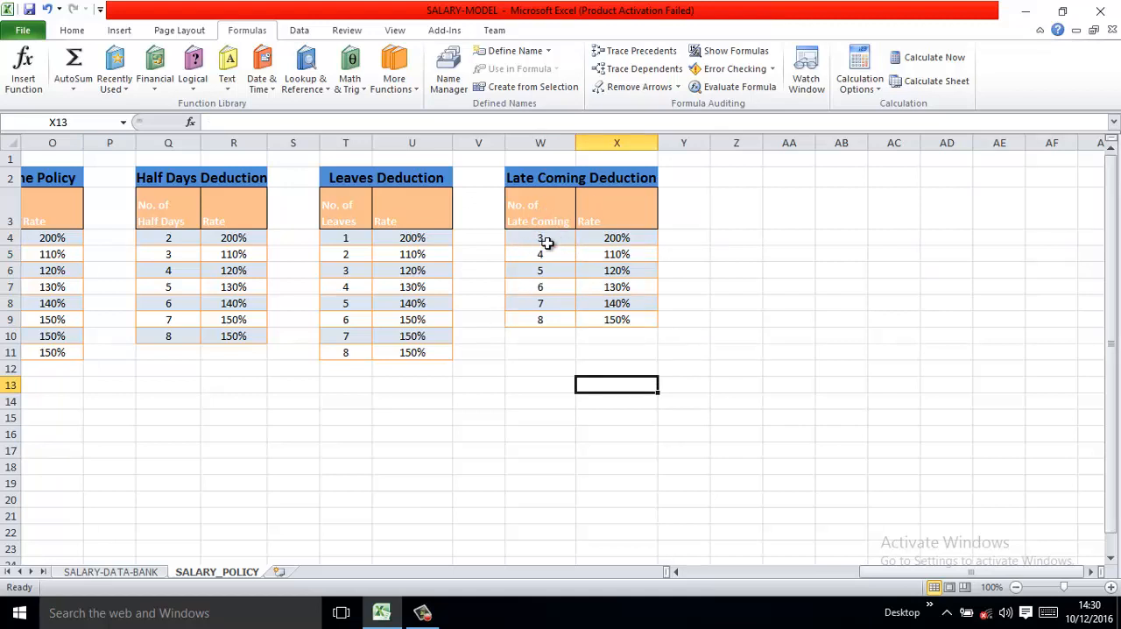
left_click_drag(536, 243, 613, 317)
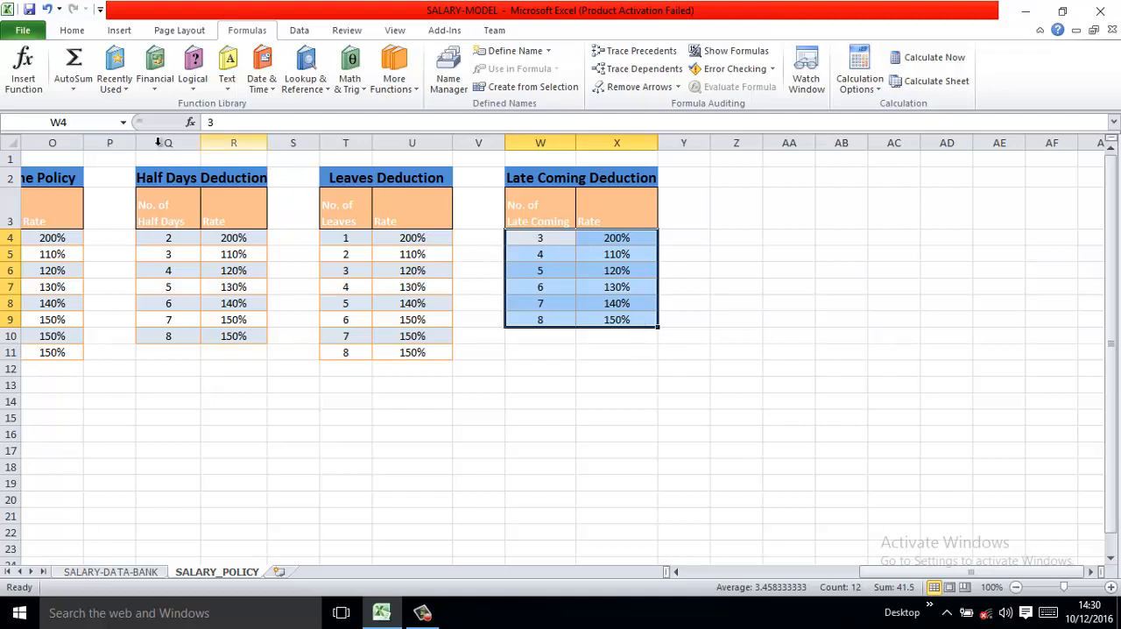
left_click(83, 123)
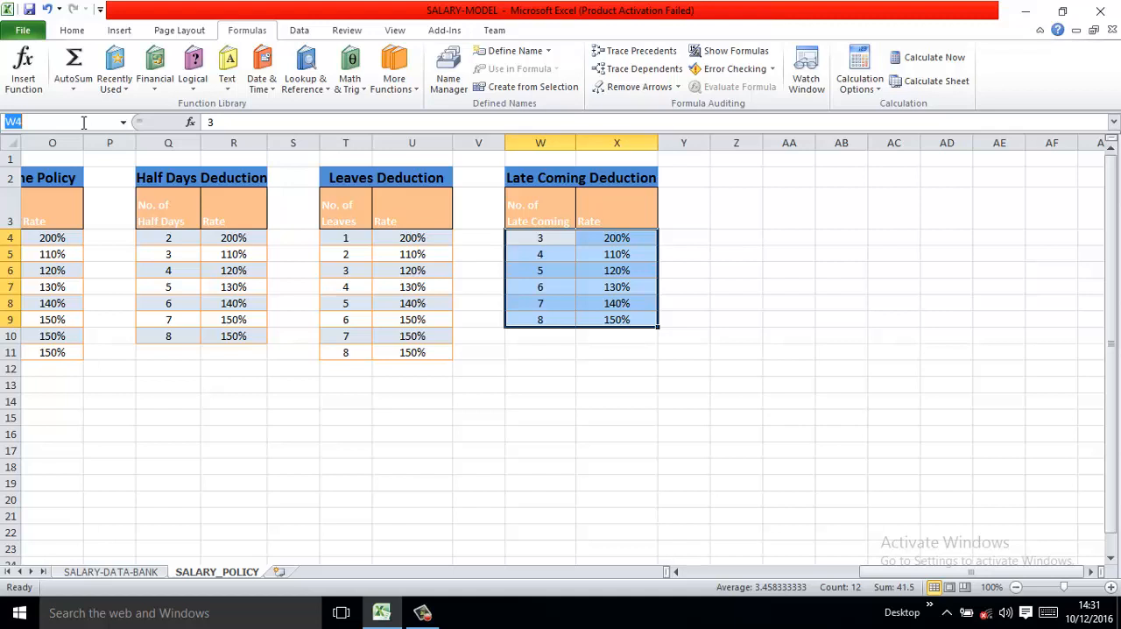
type("LATE_DEDUCTION")
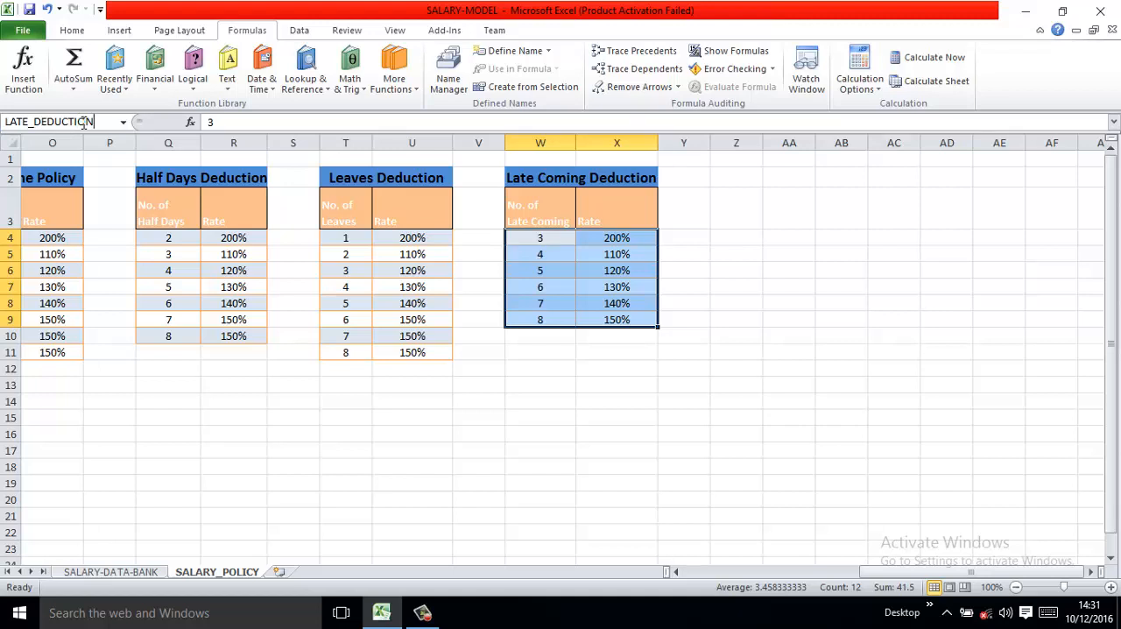
key("Return")
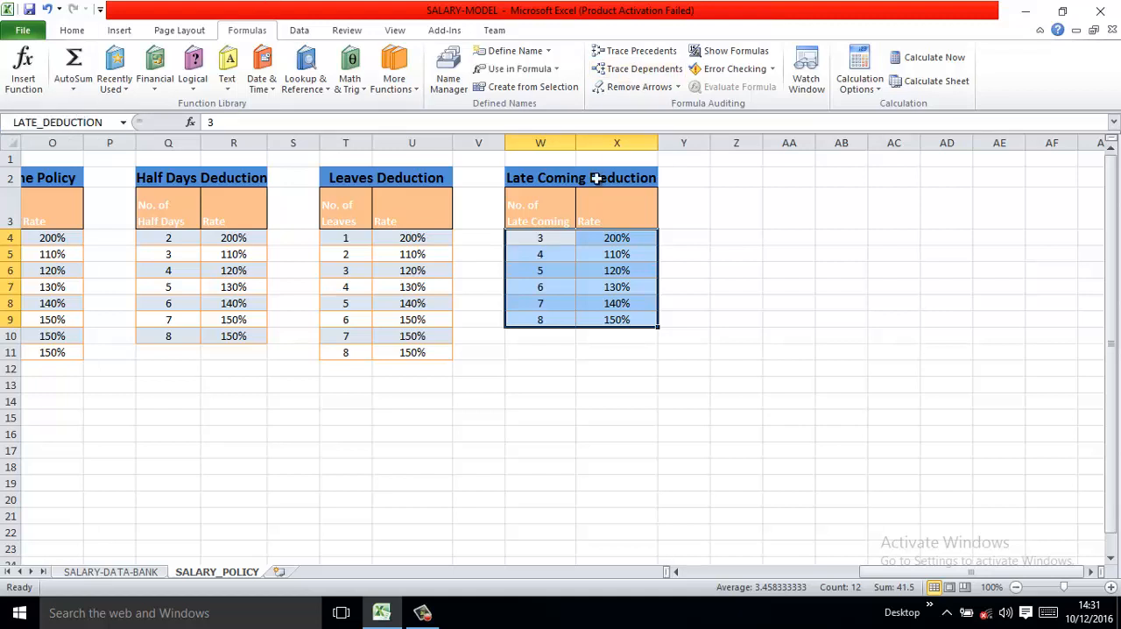
- Name the Leaves Deduction data range T4:U11 LEAVE_DEDUCTION
left_click_drag(357, 235, 408, 348)
left_click(88, 121)
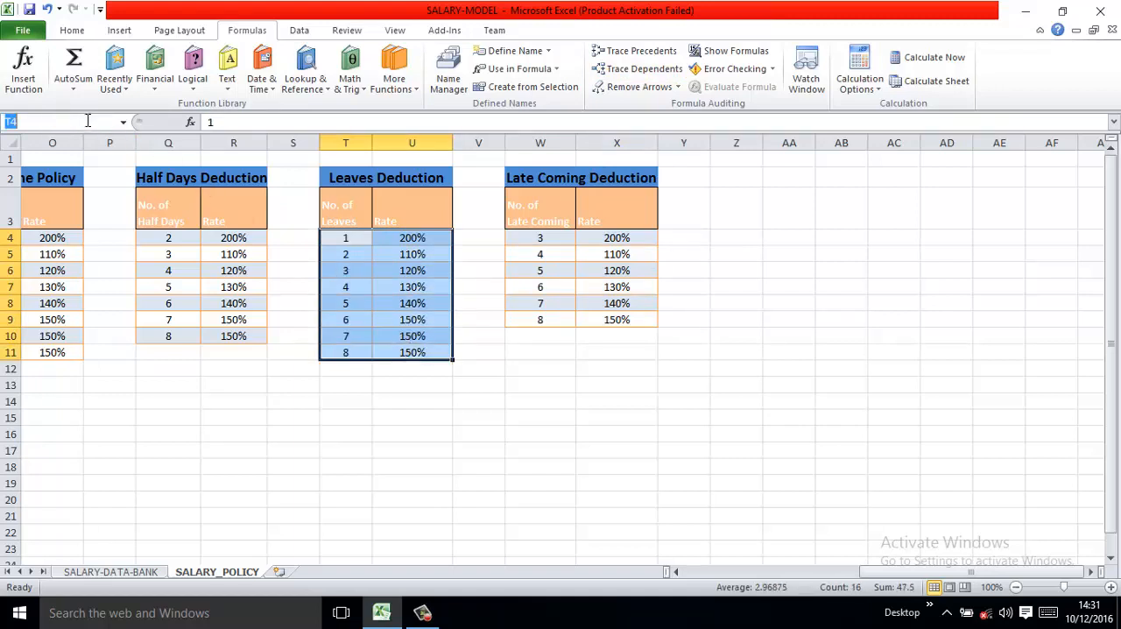
left_click(86, 121)
type("EA")
key("BackSpace")
key("BackSpace")
key("BackSpace")
key("BackSpace")
type("LEAVE_DEDUCTION")
key("Return")
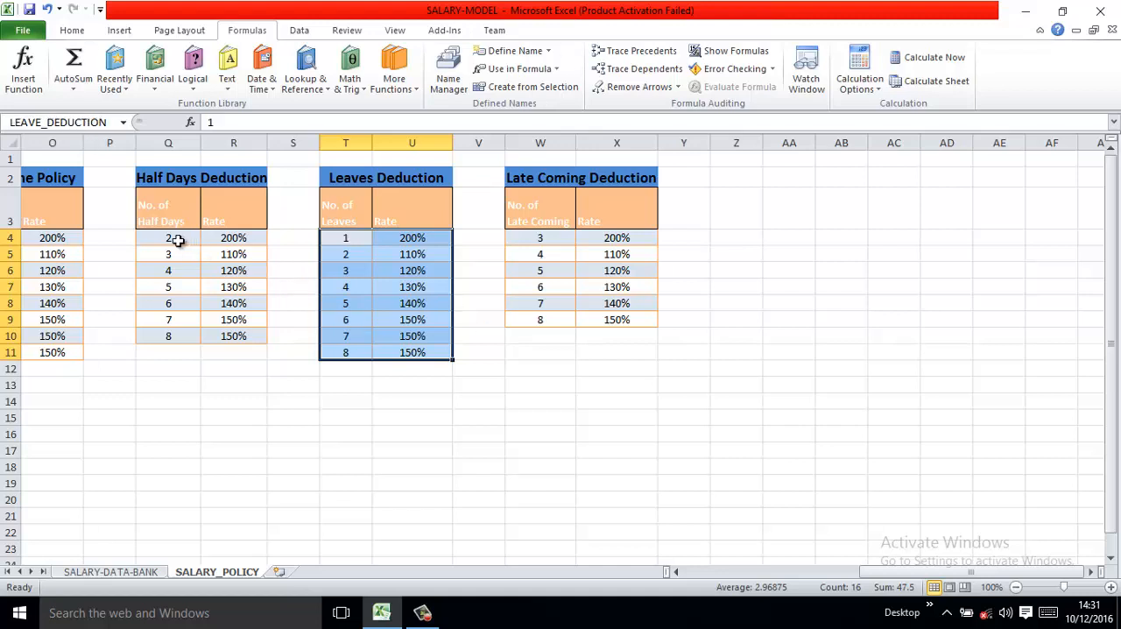
- Name the Half Days Deduction data range Q4:R10 HALF_DEDUCTION
left_click_drag(171, 239, 222, 330)
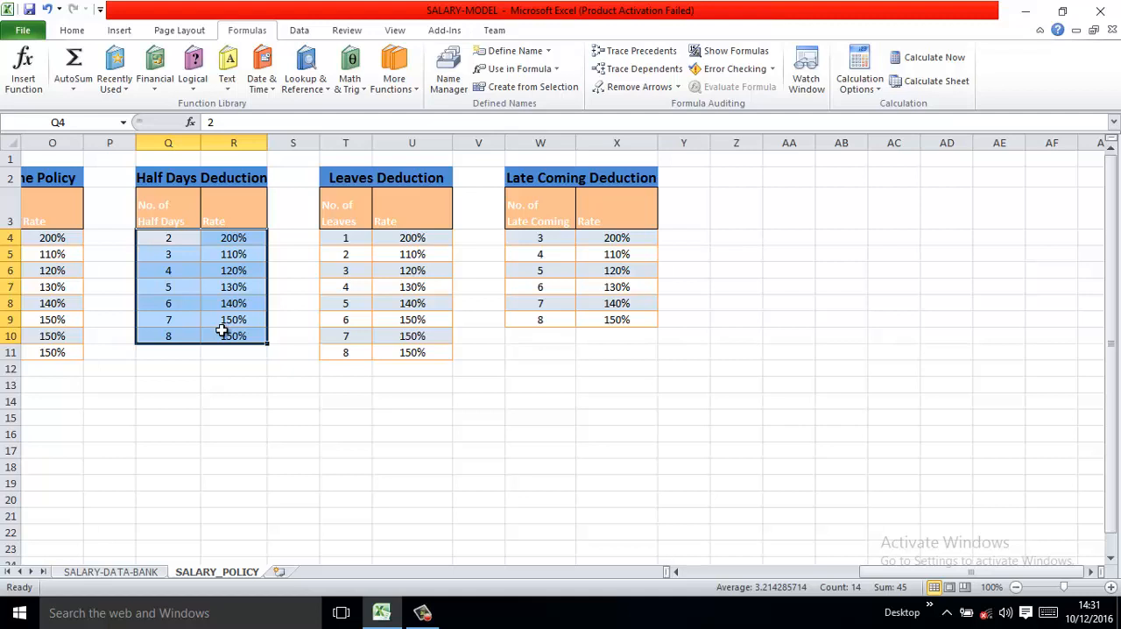
left_click(96, 119)
left_click(95, 119)
key("BackSpace")
key("BackSpace")
type("HALF_DEDUCTION")
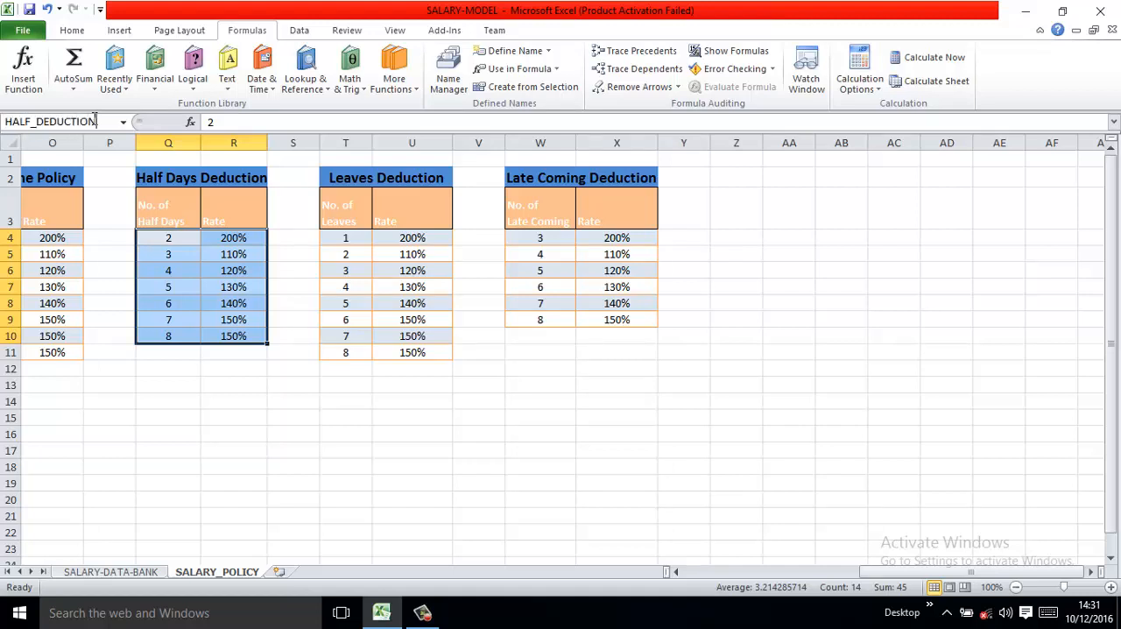
key("Return")
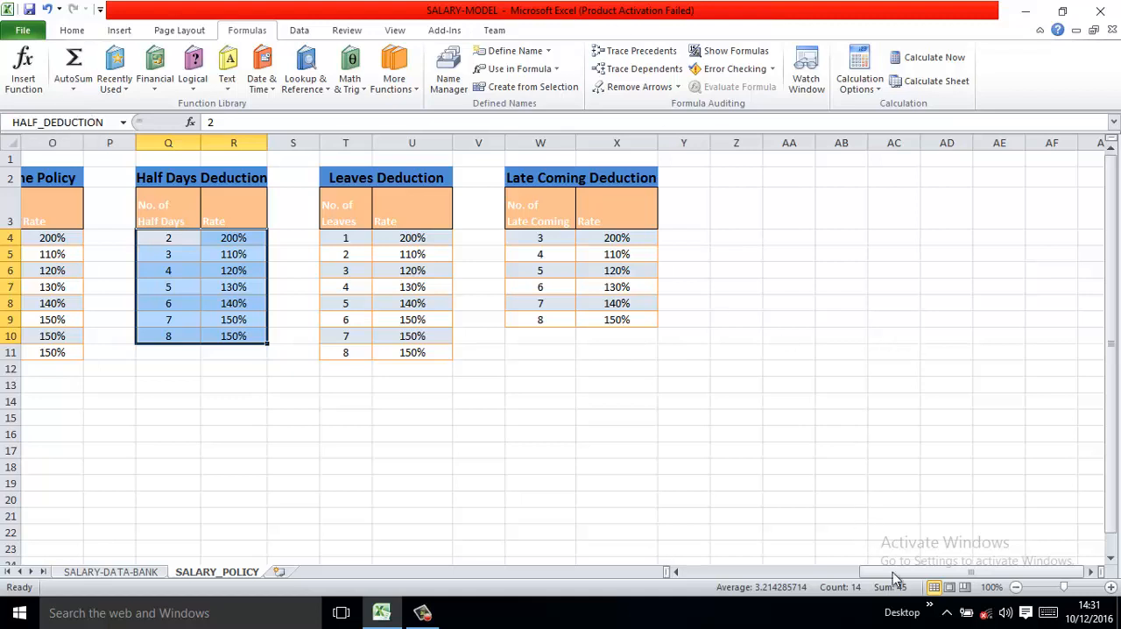
- Name the Over Time Policy data range N4:O11 OVER_TIME
left_click_drag(894, 578, 783, 573)
left_click_drag(645, 238, 723, 351)
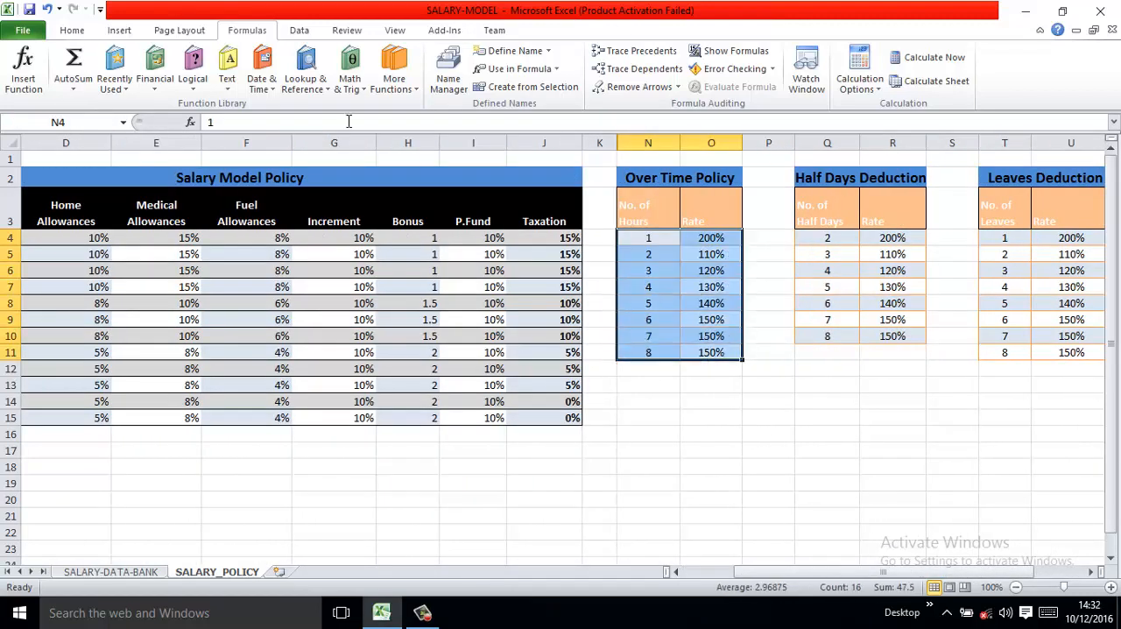
left_click(103, 122)
type("OVER_TIME")
key("Return")
- Name the Salary Model Policy data range B4:J15, without its headers, SALARY_POLICY
left_click_drag(561, 238, 94, 412)
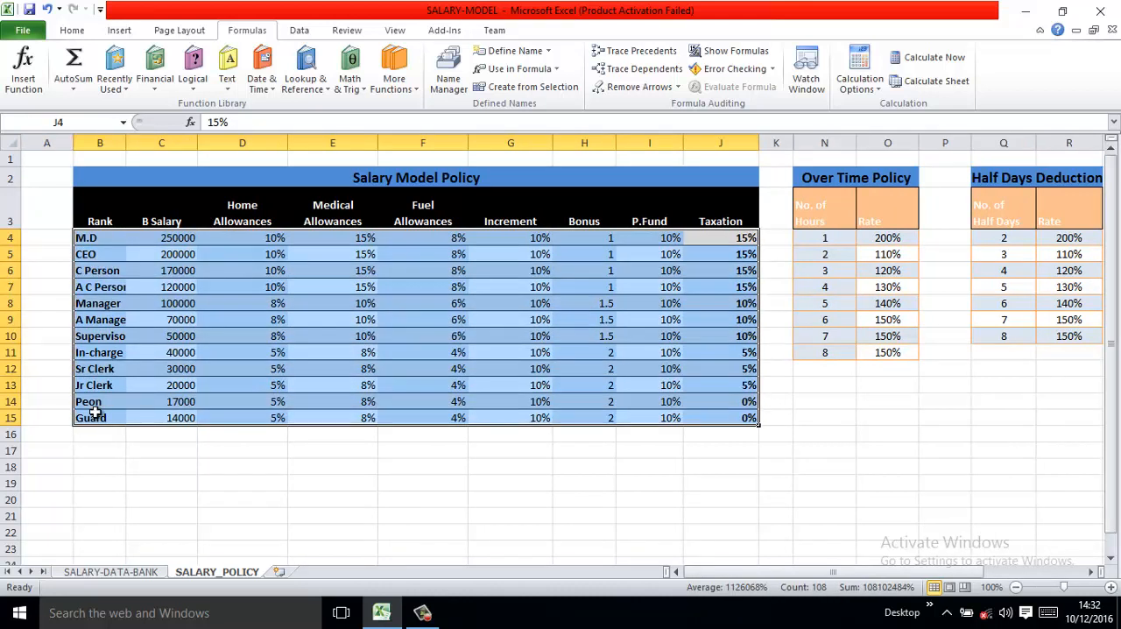
left_click(94, 121)
type("SALARY_PLO")
key("BackSpace")
type("OLICY")
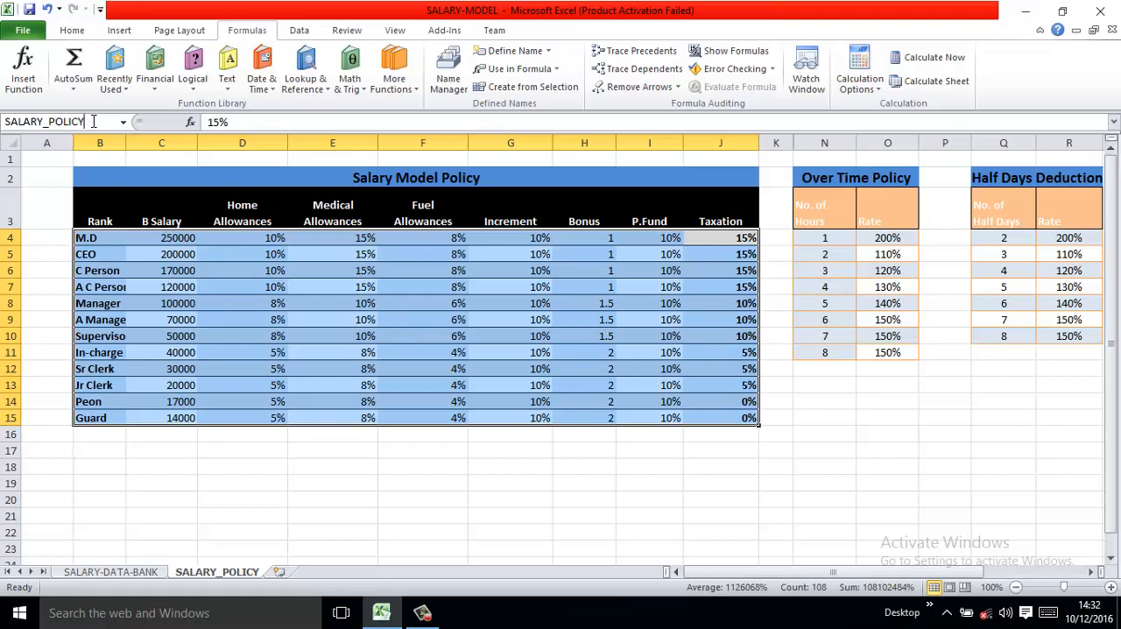
key("Return")
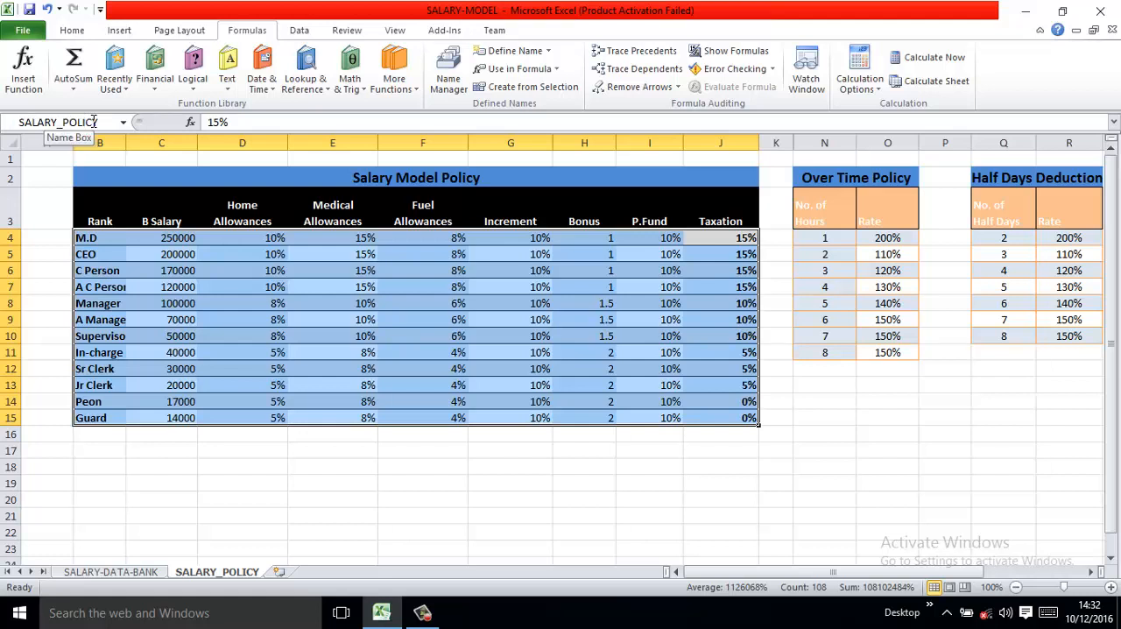
left_click(863, 447)
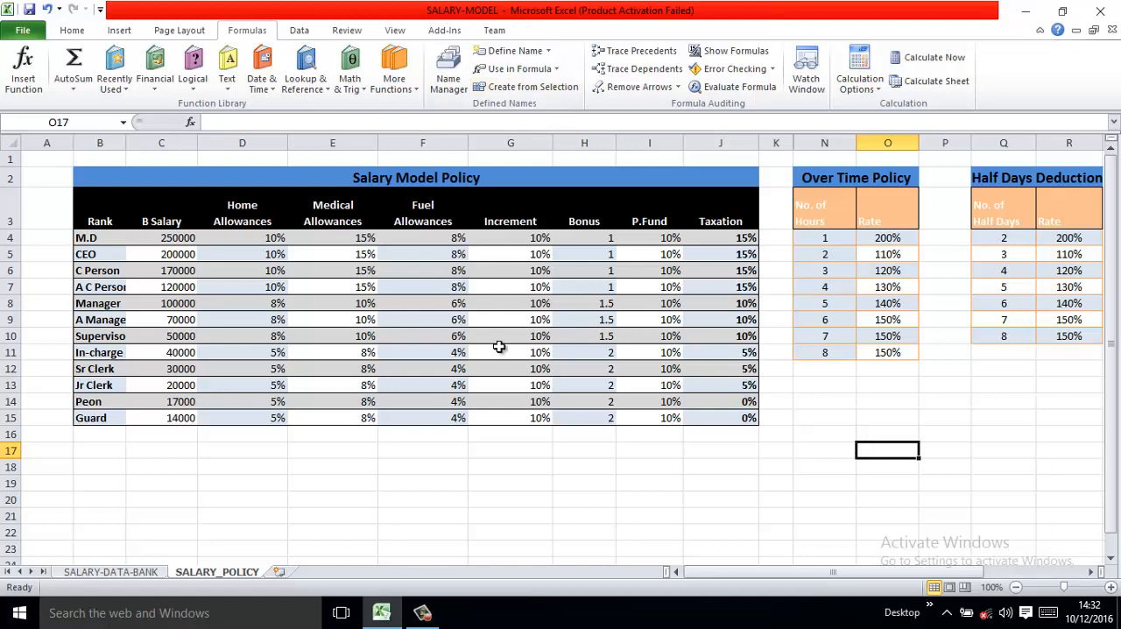
- Review the workbook's defined names in the Name Manager and examine which cells HALF_DEDUCTION refers to
key("ctrl+F3")
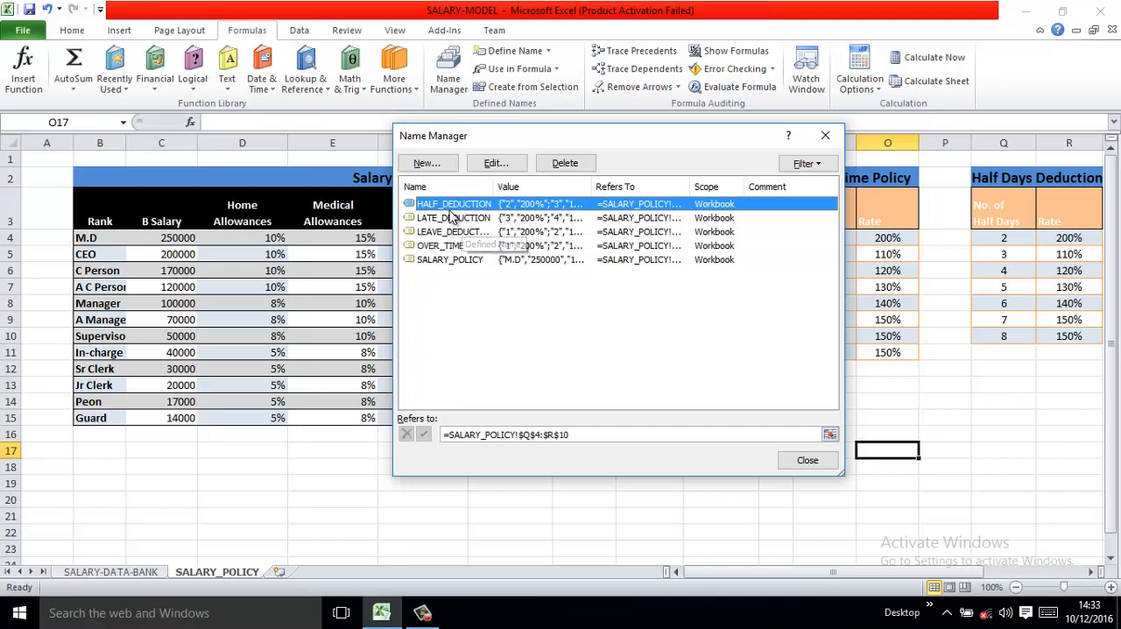
left_click(494, 164)
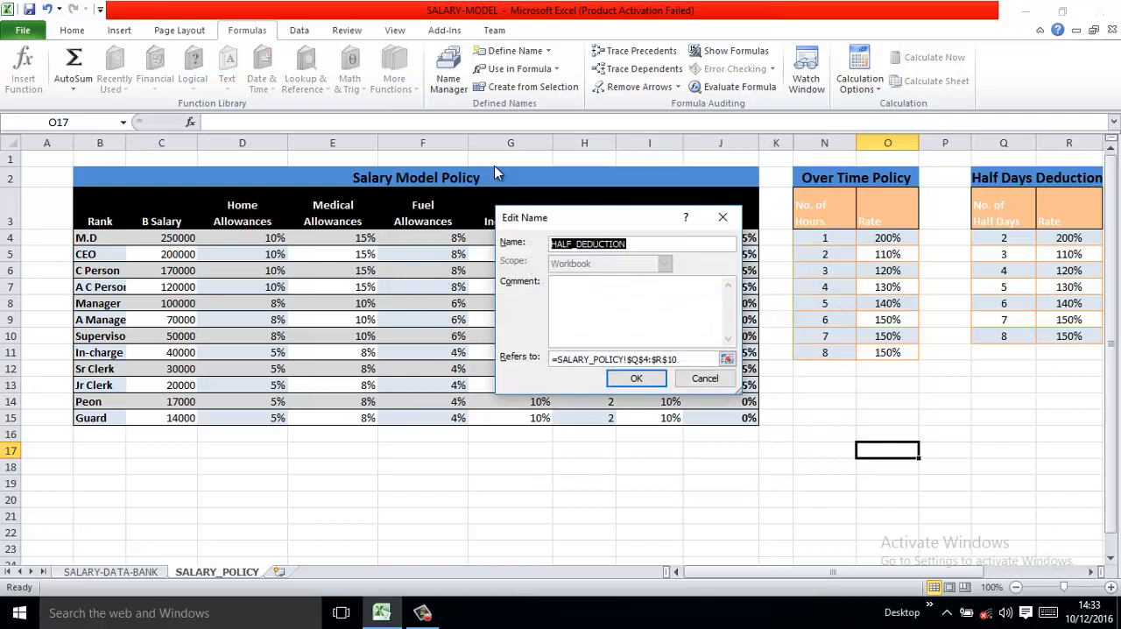
left_click(697, 358)
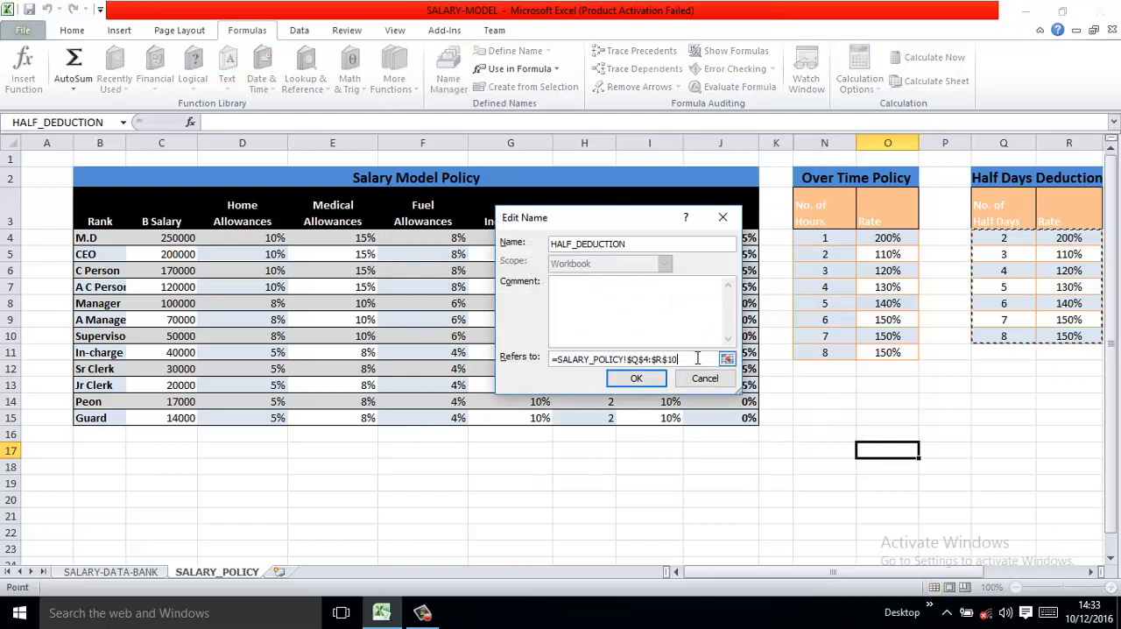
double_click(1090, 571)
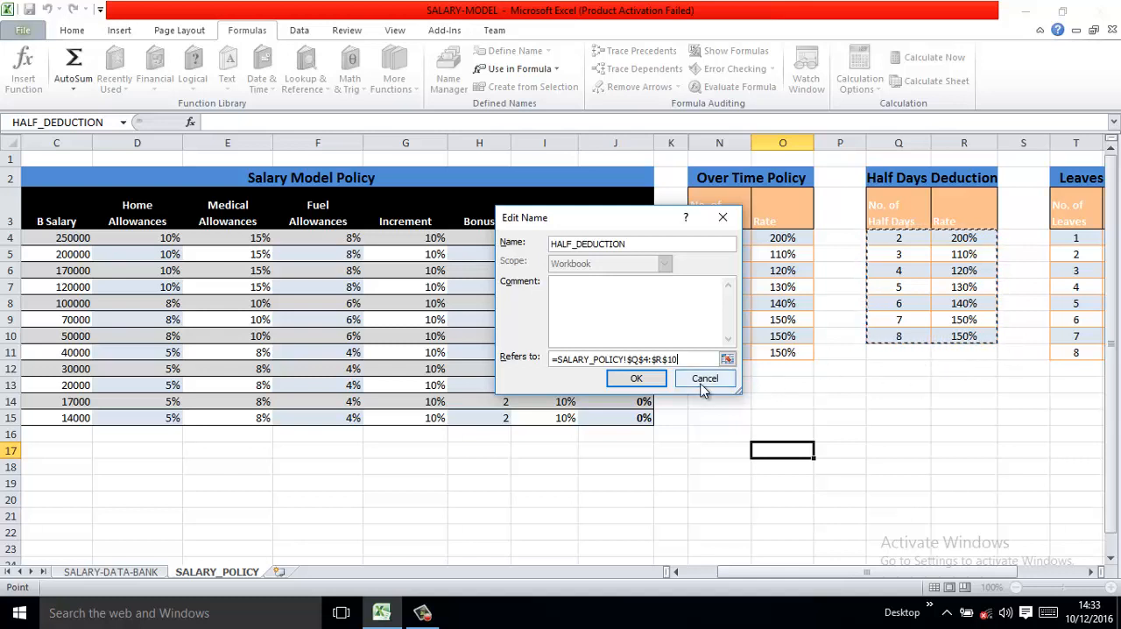
left_click_drag(681, 358, 669, 359)
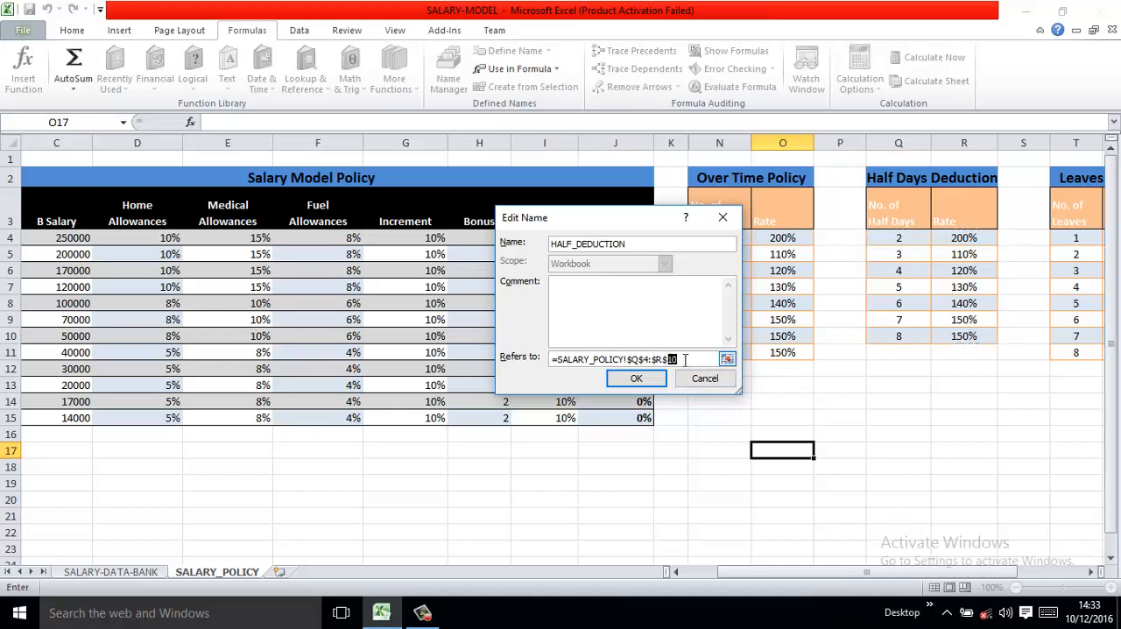
left_click(691, 359)
left_click(639, 381)
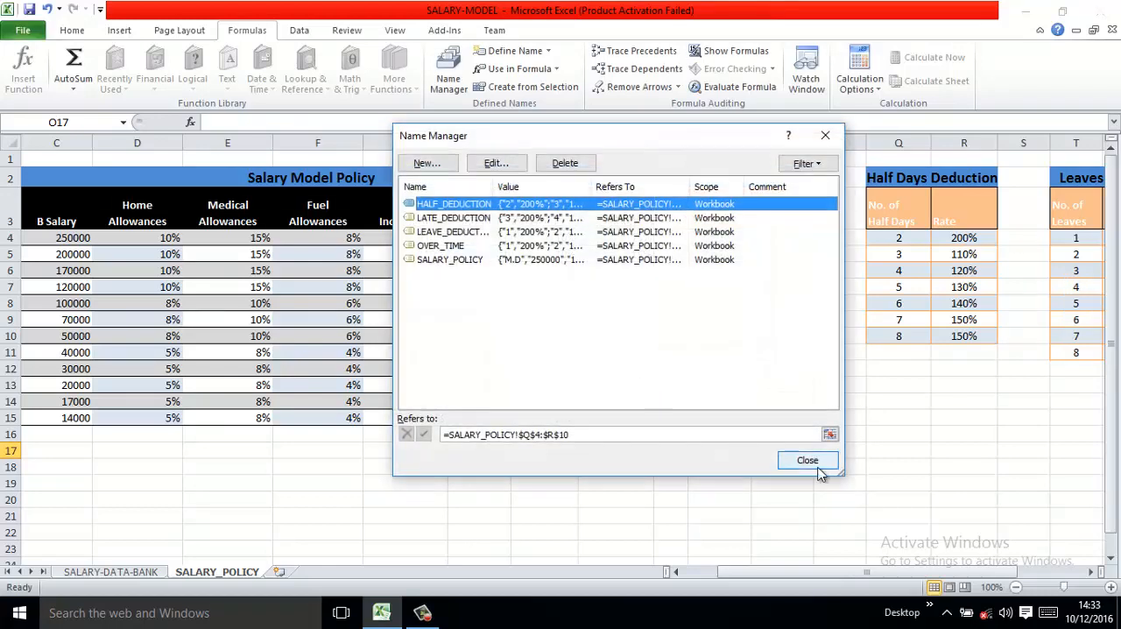
left_click(817, 467)
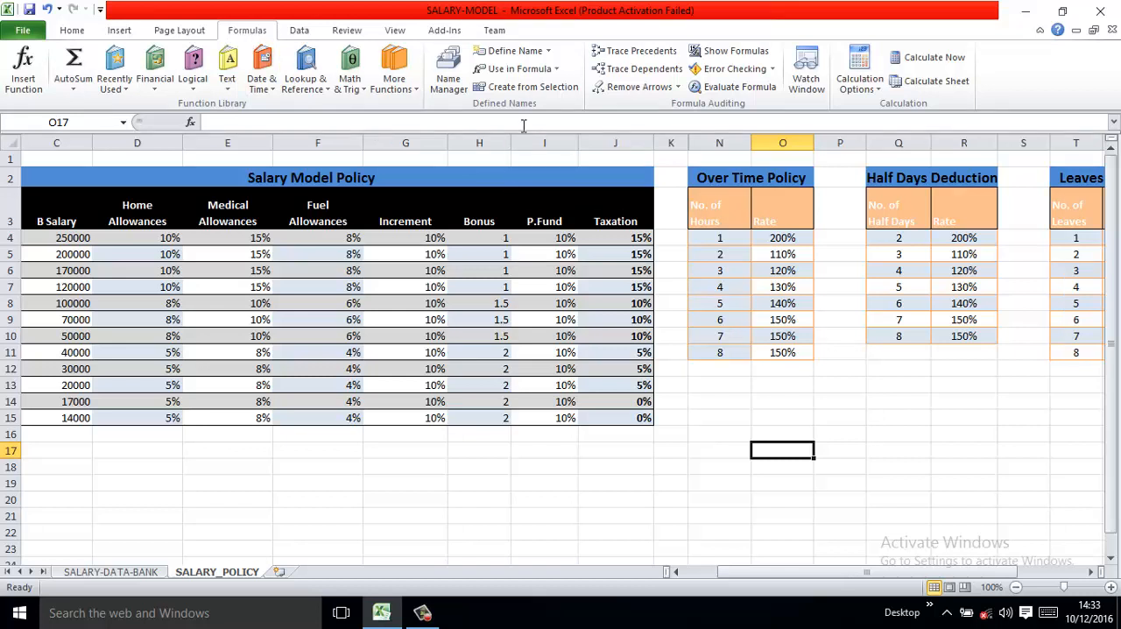
left_click(449, 83)
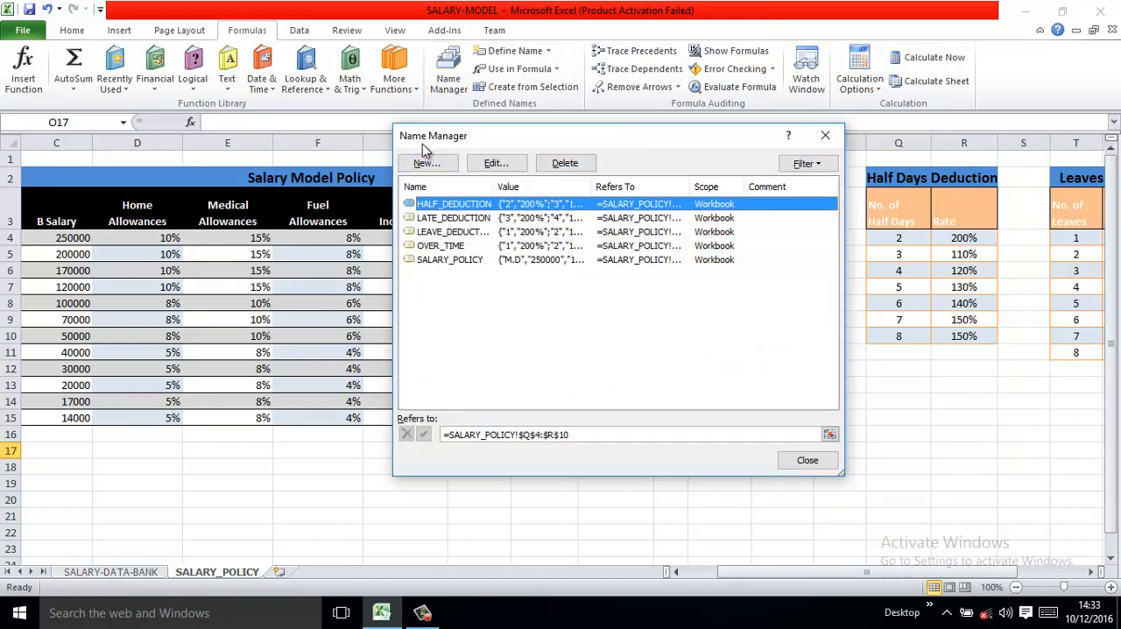
left_click(804, 464)
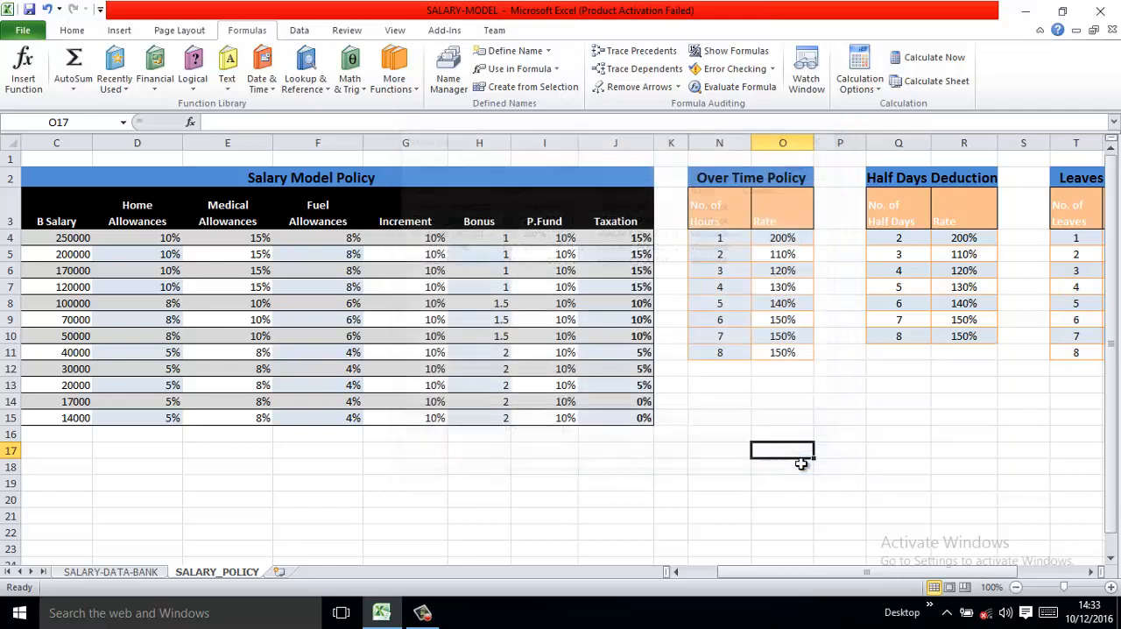